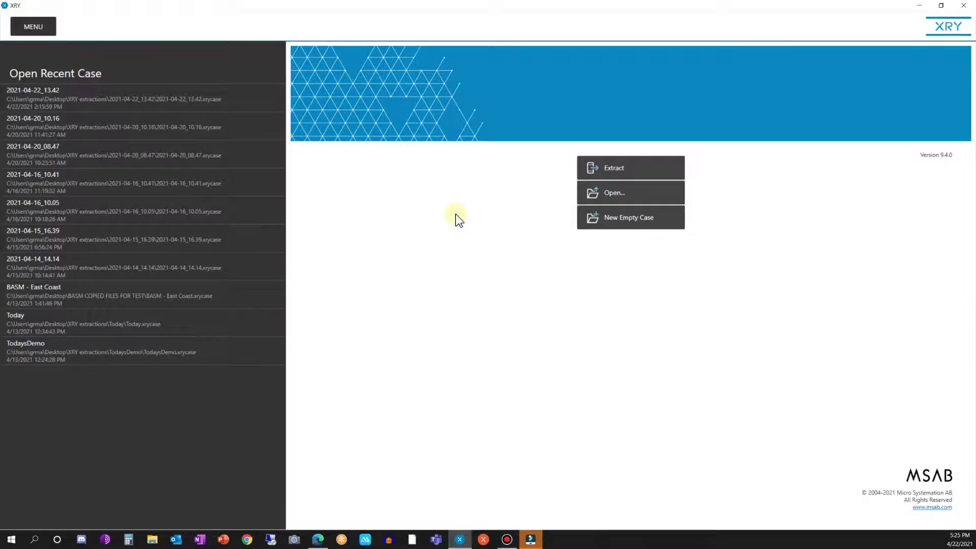
- Set up a Logical (Full read) extraction of the Nokia 6 Dual Sim, keeping all time span and all categories, and skip script selection
click(616, 172)
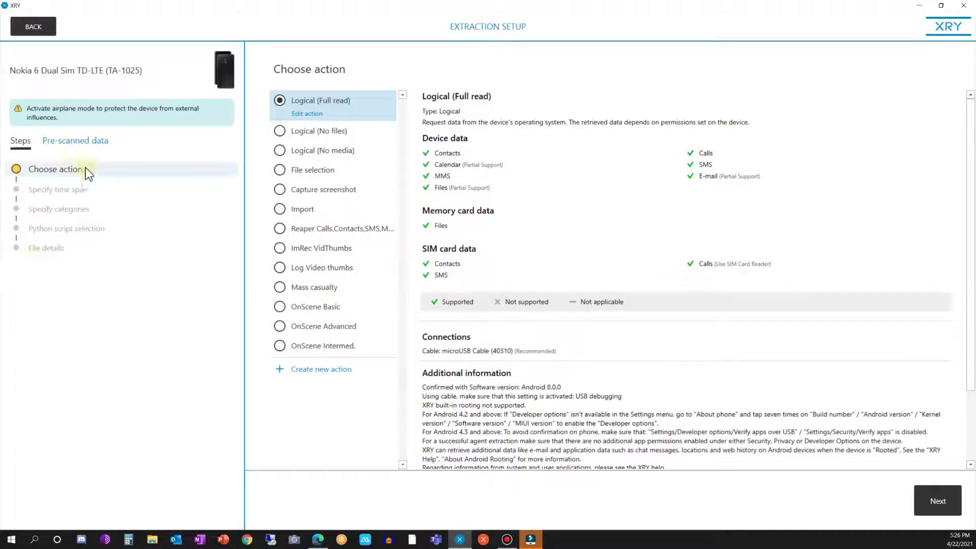
click(66, 145)
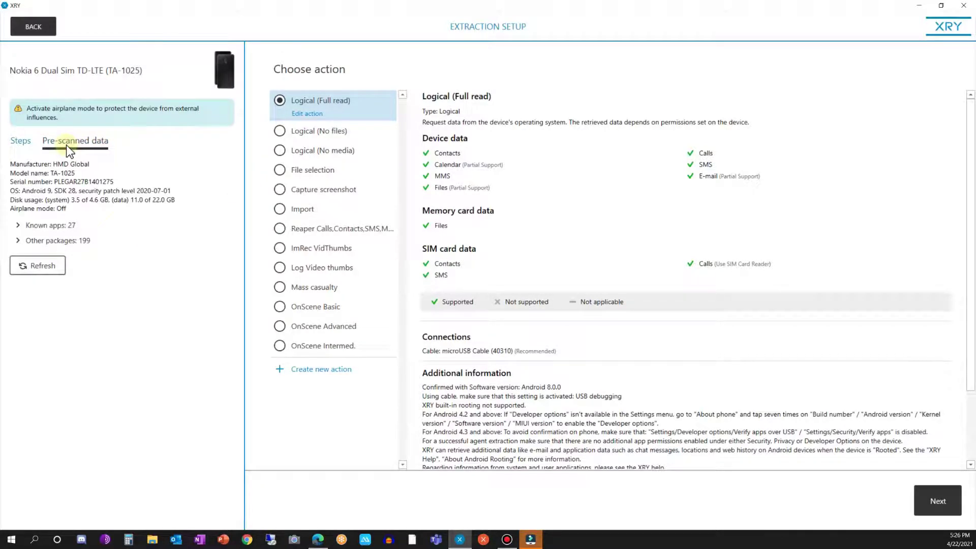
click(937, 502)
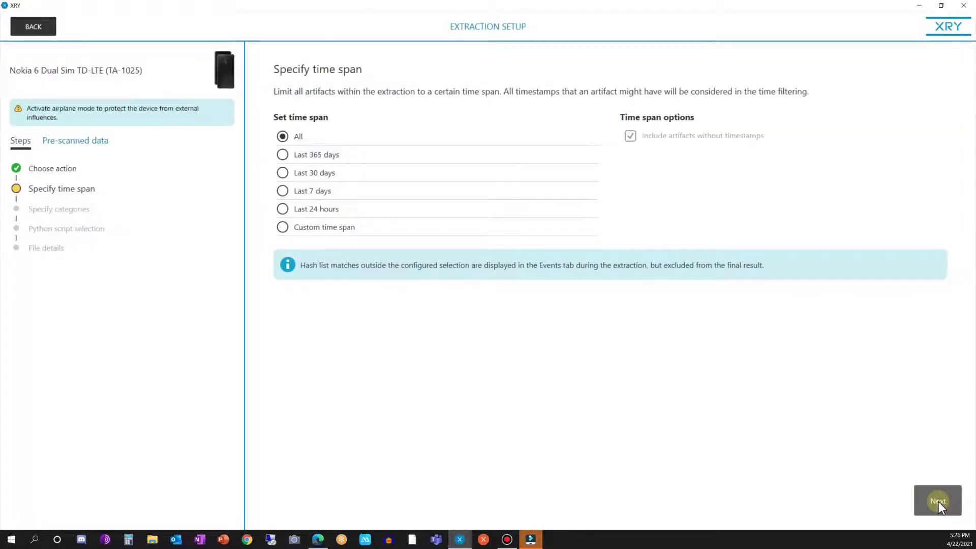
click(938, 502)
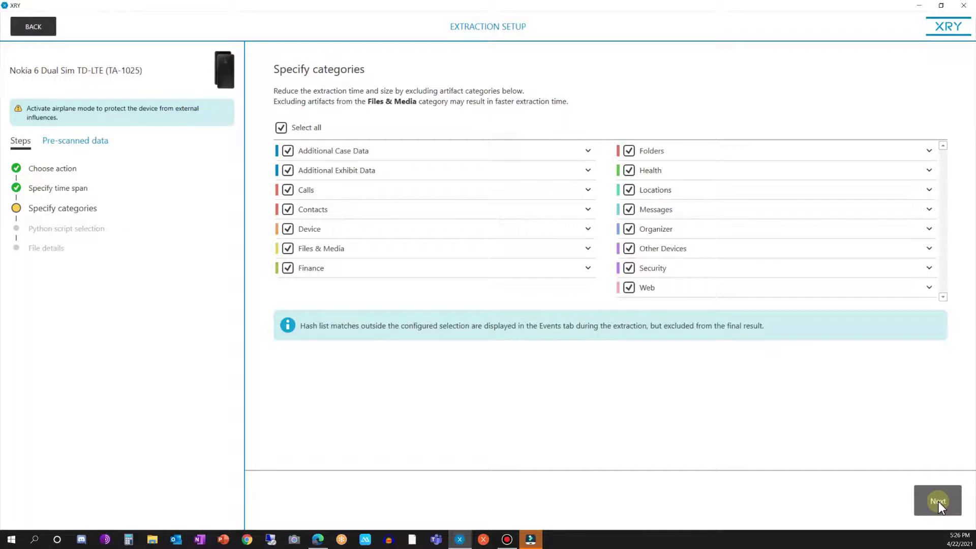
click(938, 502)
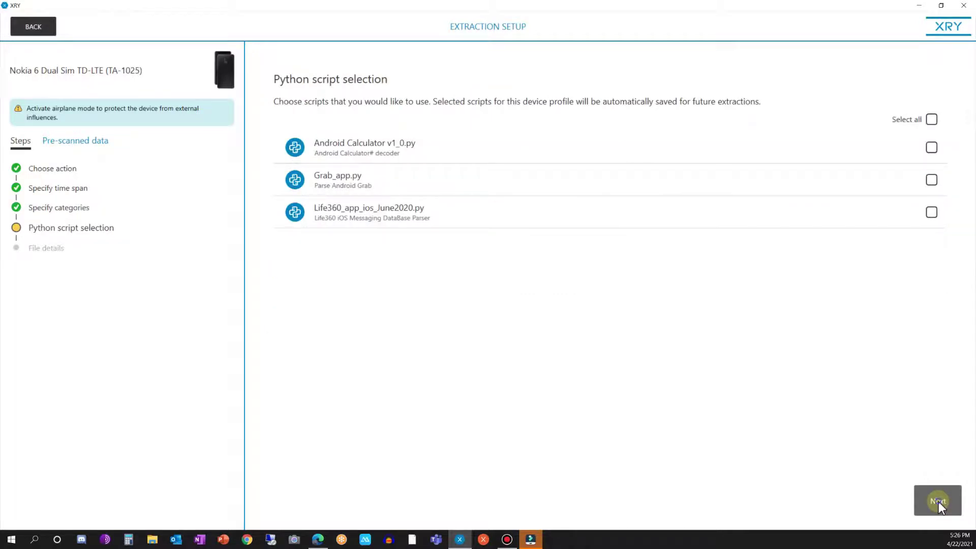
click(938, 501)
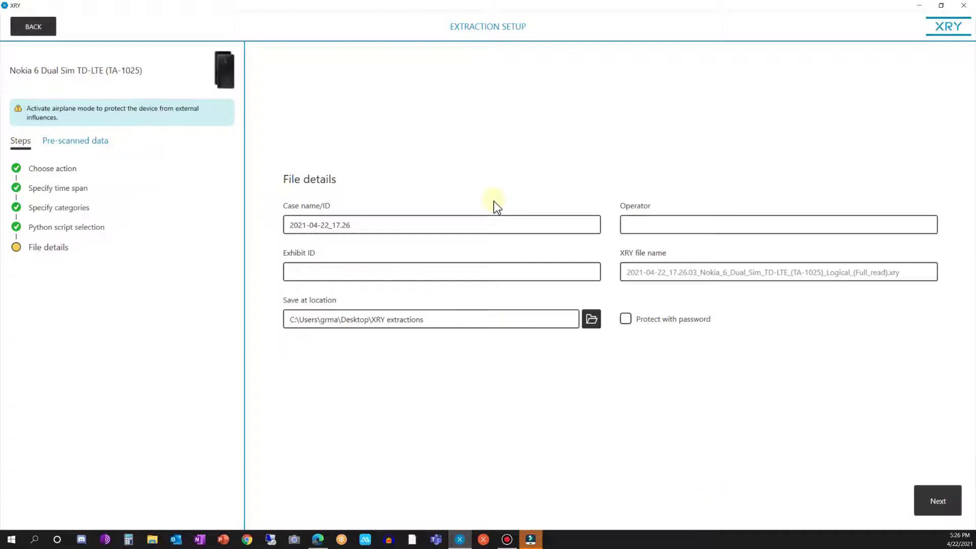
- Enter the operator's name and exhibit ID 900000101, and enable Protect with password
click(653, 224)
text(Masterson)
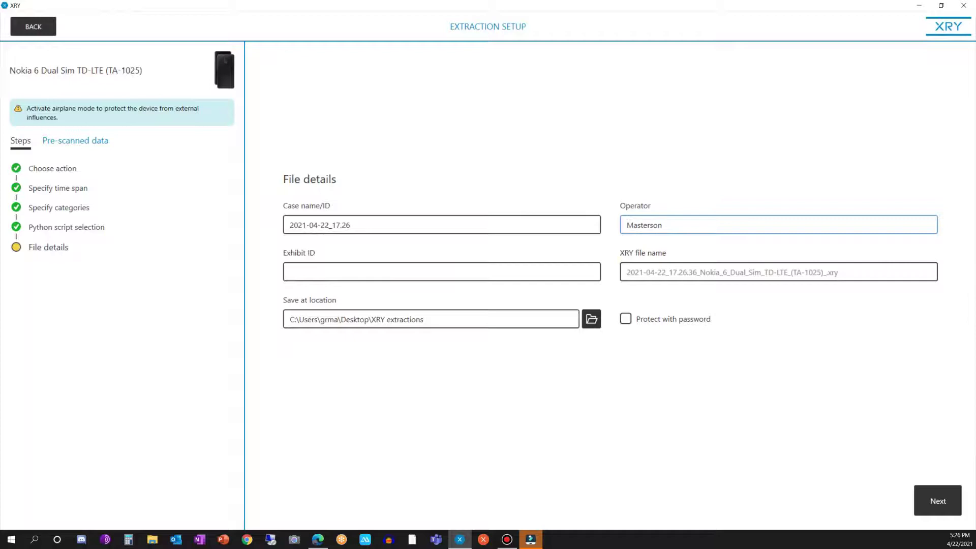
click(441, 267)
text(900000101)
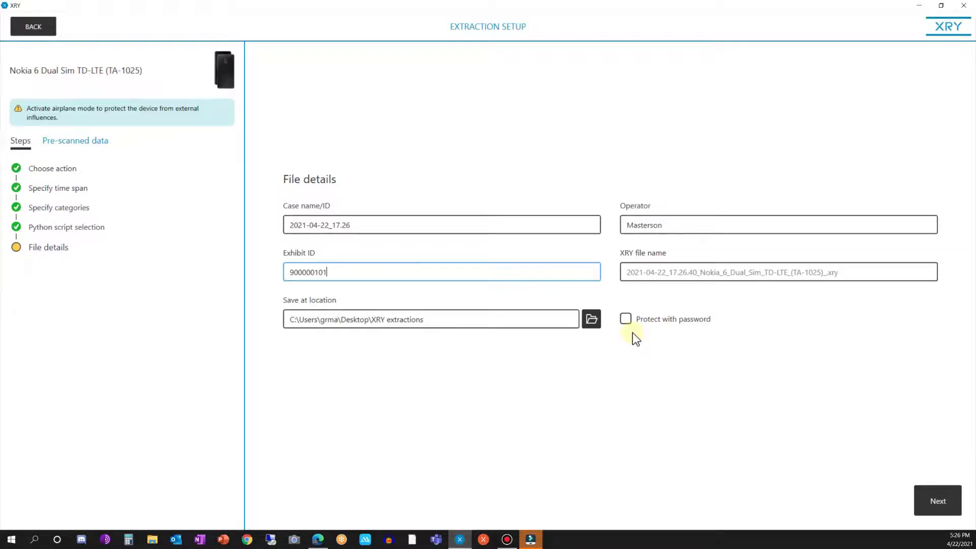
click(626, 319)
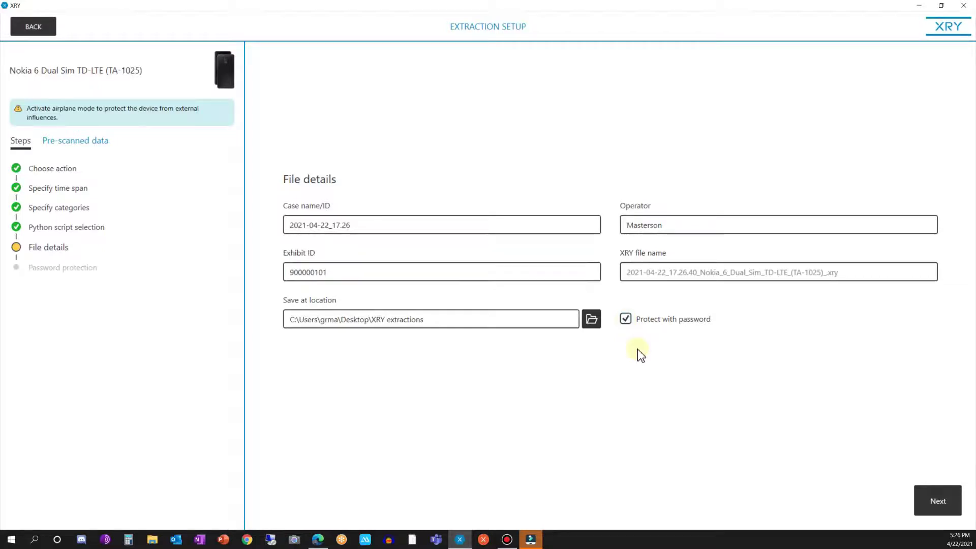
click(938, 495)
- Enter the case password and verify it, revealing both fields to check they match
click(352, 257)
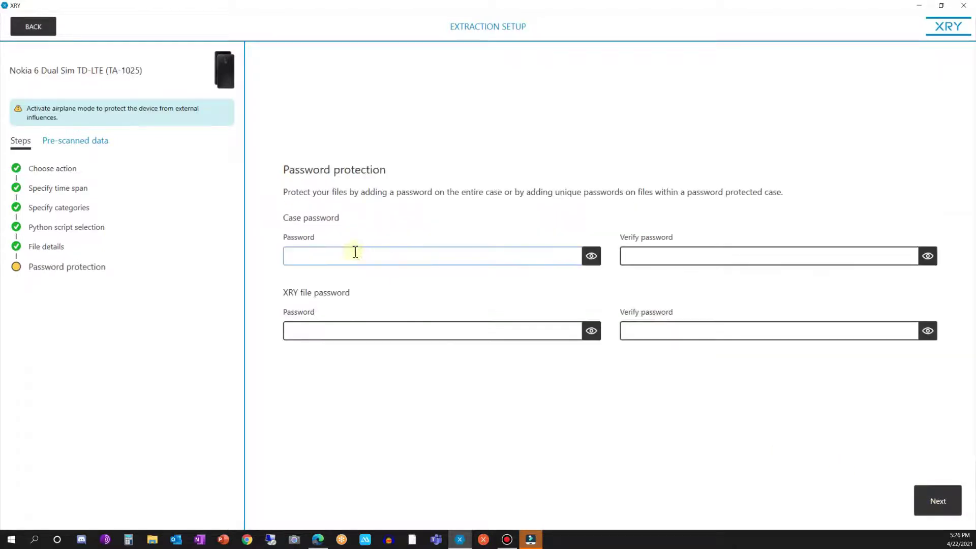
click(346, 258)
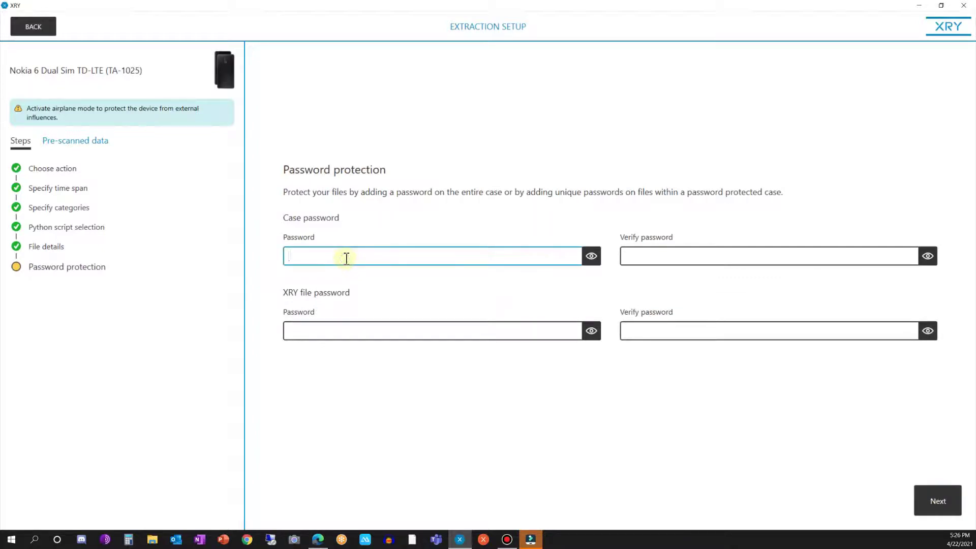
text(••••••)
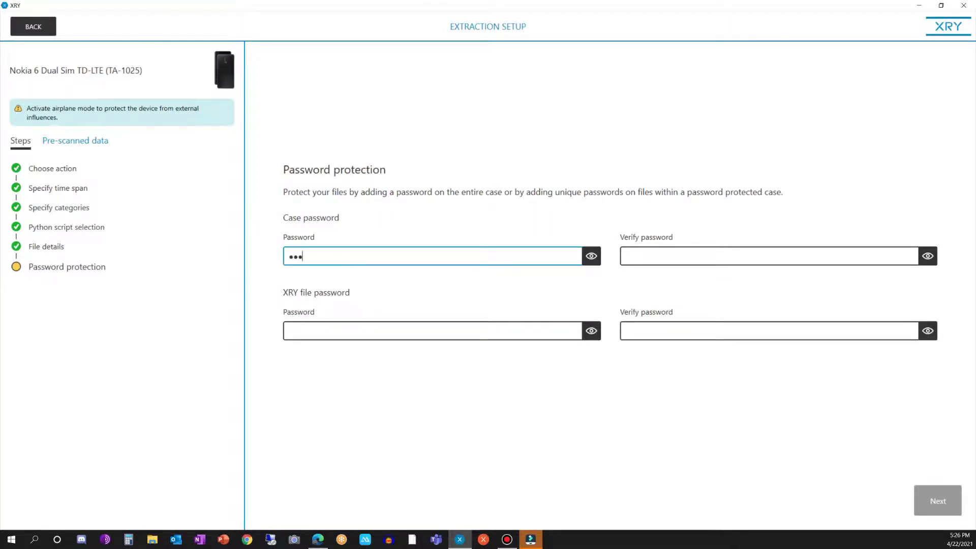
text(•••)
key(BackSpace)
key(BackSpace)
key(BackSpace)
key(BackSpace)
key(BackSpace)
key(BackSpace)
key(BackSpace)
key(BackSpace)
key(BackSpace)
text(•••)
key(Tab)
text(•••)
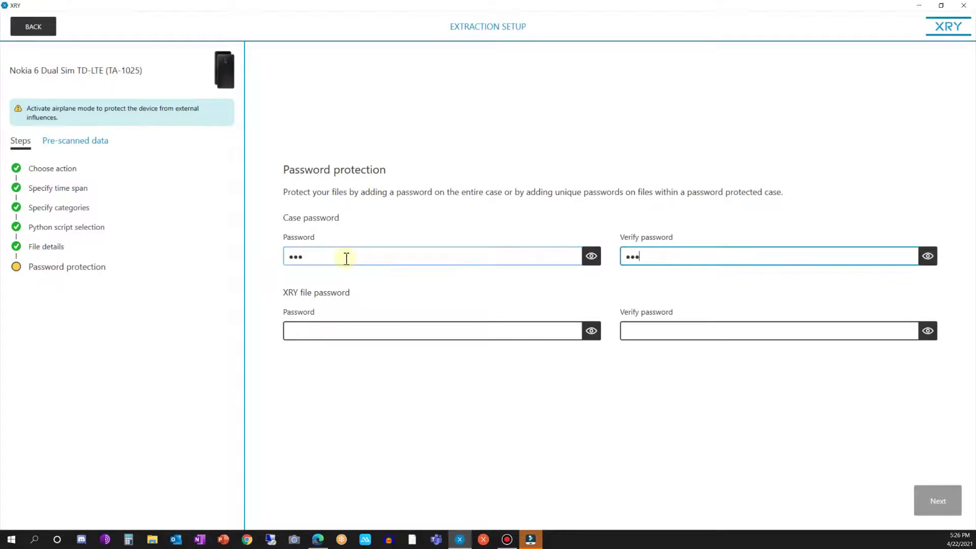
drag(599, 256, 598, 257)
drag(932, 258, 932, 258)
- Enter and verify a separate XRY file password, then proceed to extraction
click(345, 331)
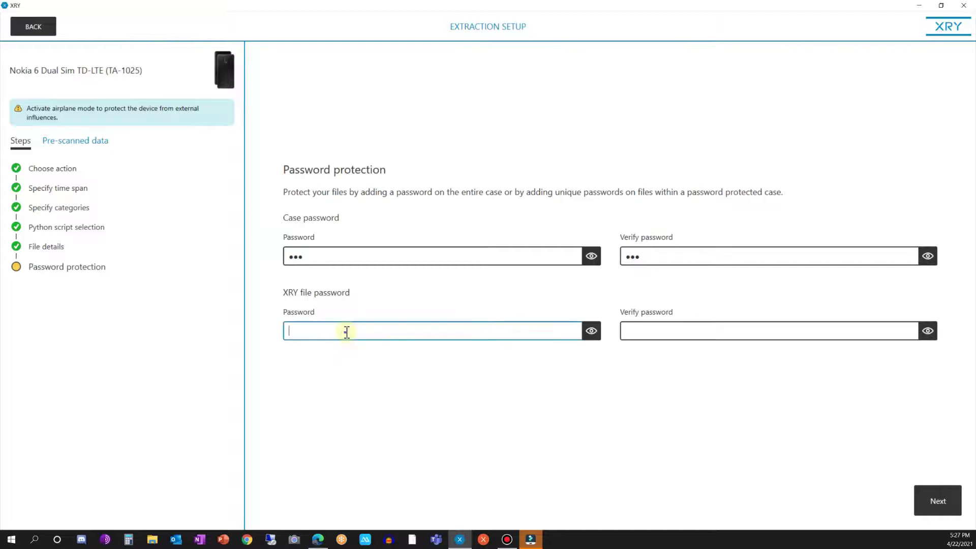
text(xry)
key(Tab)
text(xry)
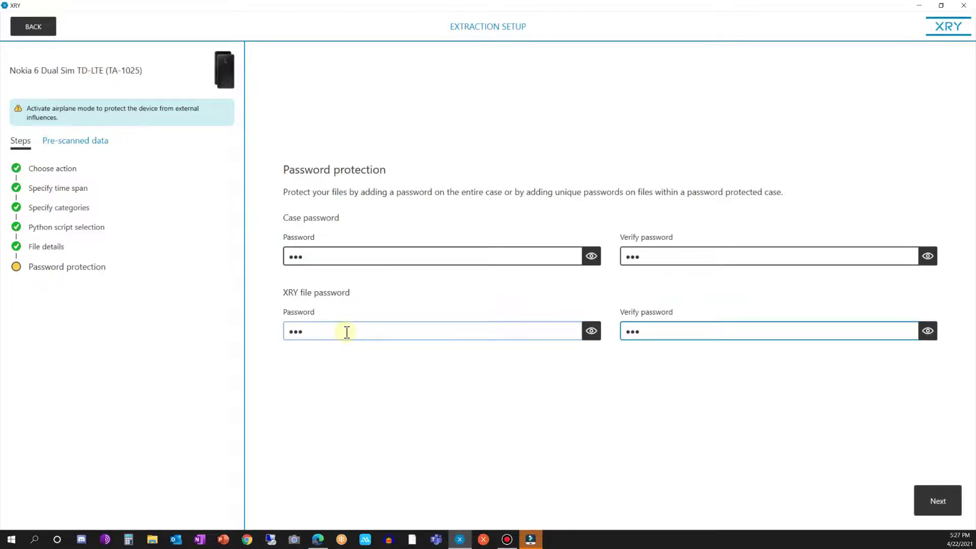
click(946, 504)
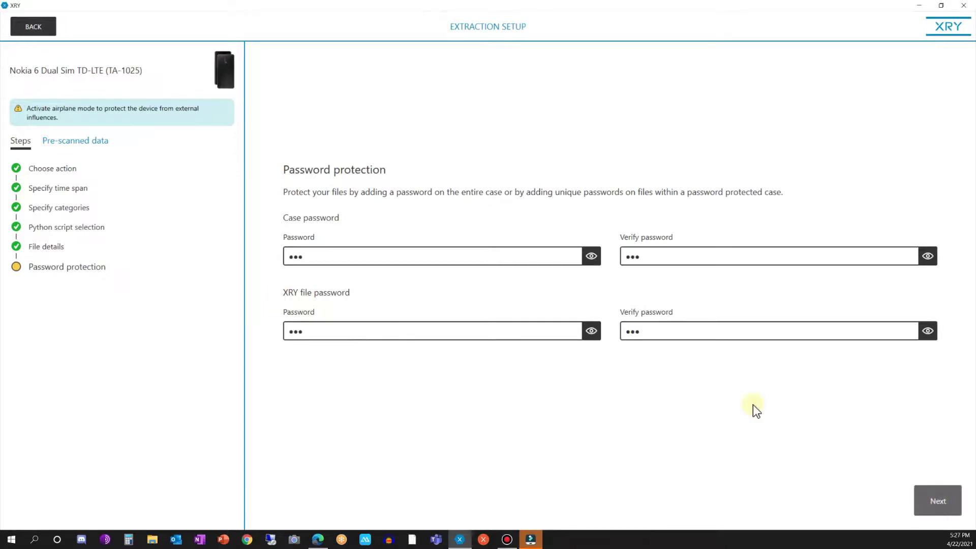
- Run the password-protected extraction and return to the XRY start screen
key(Return)
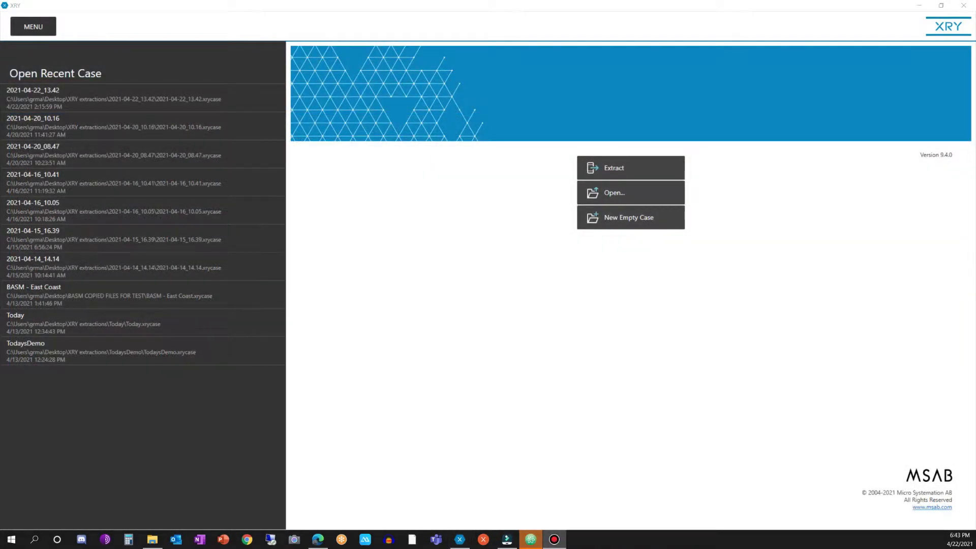
- Review the File naming options with password protection enabled and save them
click(35, 29)
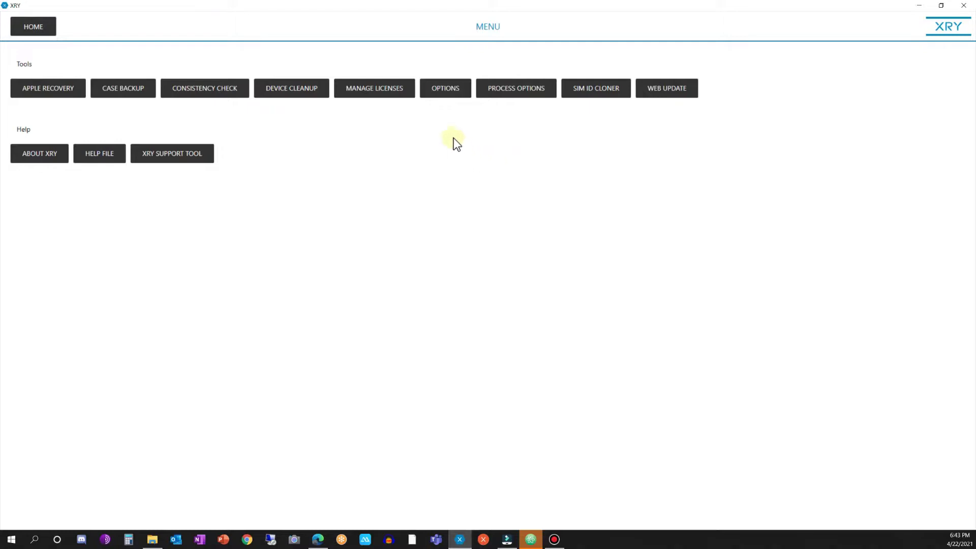
click(447, 87)
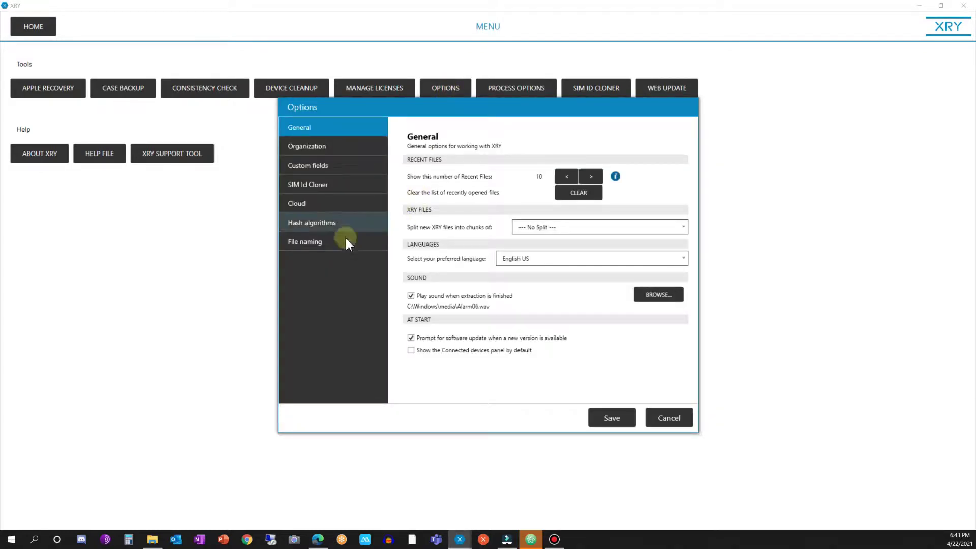
click(310, 243)
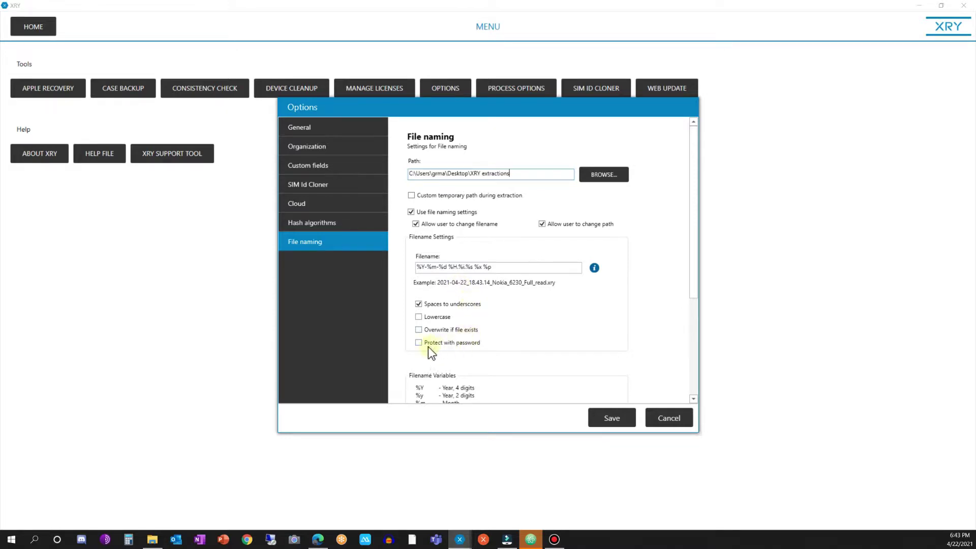
click(609, 417)
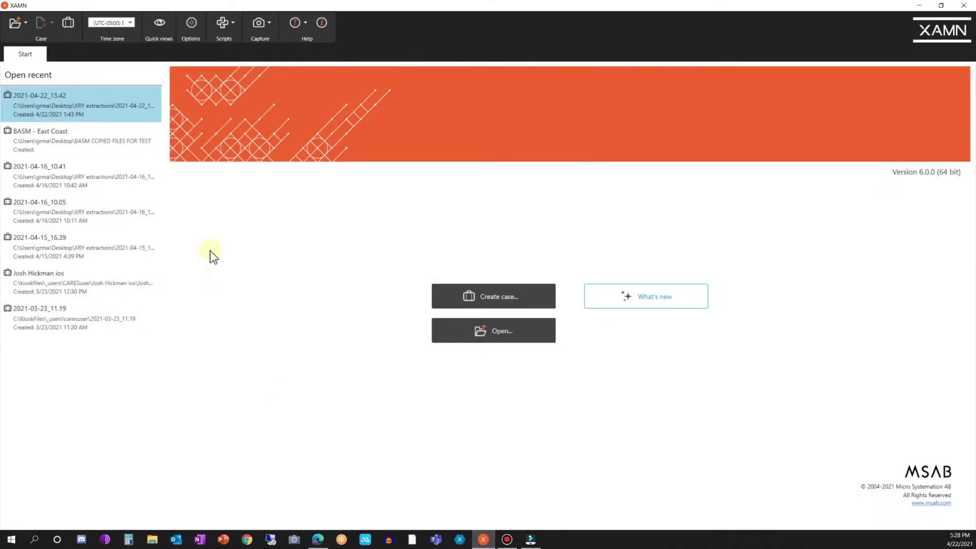
- Open the recent case 2021-04-22_13.42 in XAMN by entering its case password
click(66, 110)
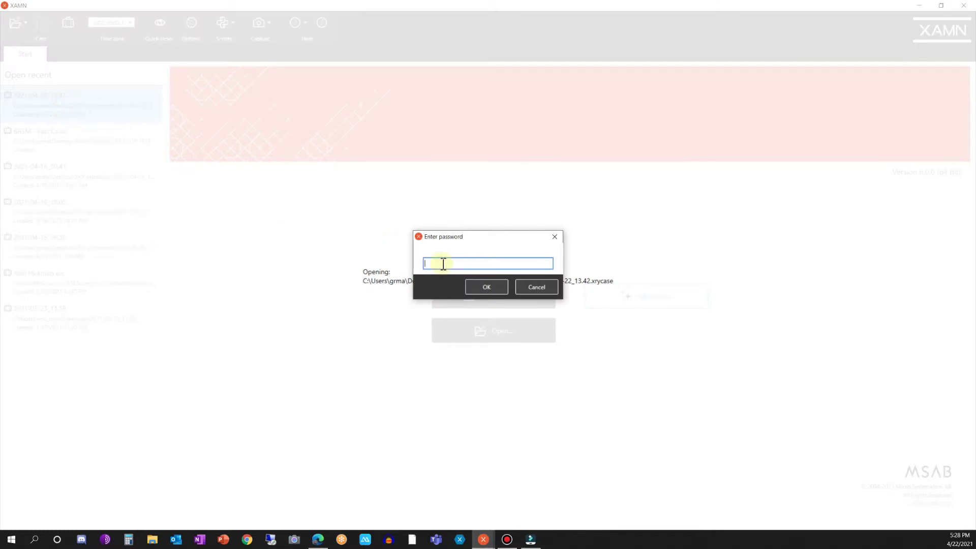
text(password)
key(Return)
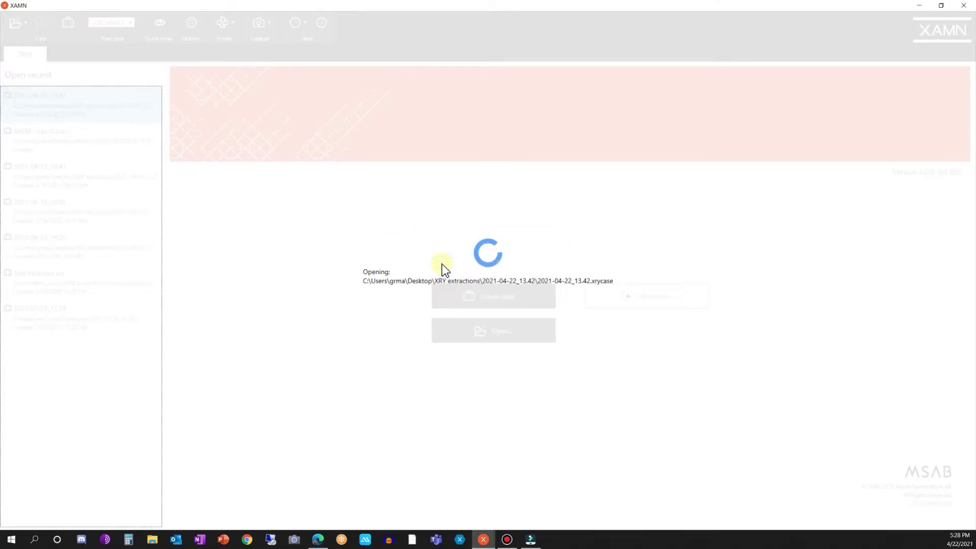